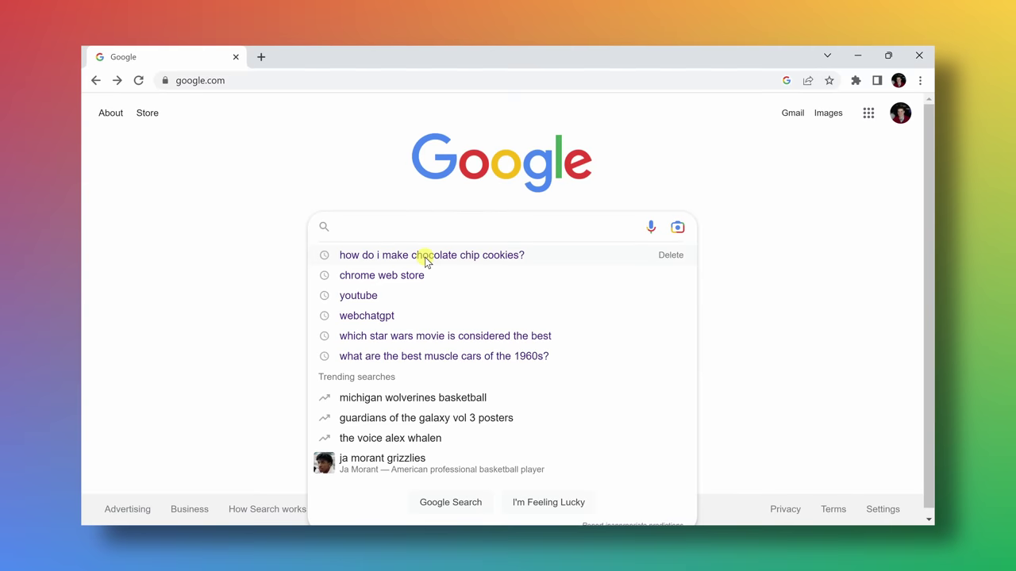
Step: Go to the ChatGPT for Google extension listing in the Chrome Web Store
click(424, 257)
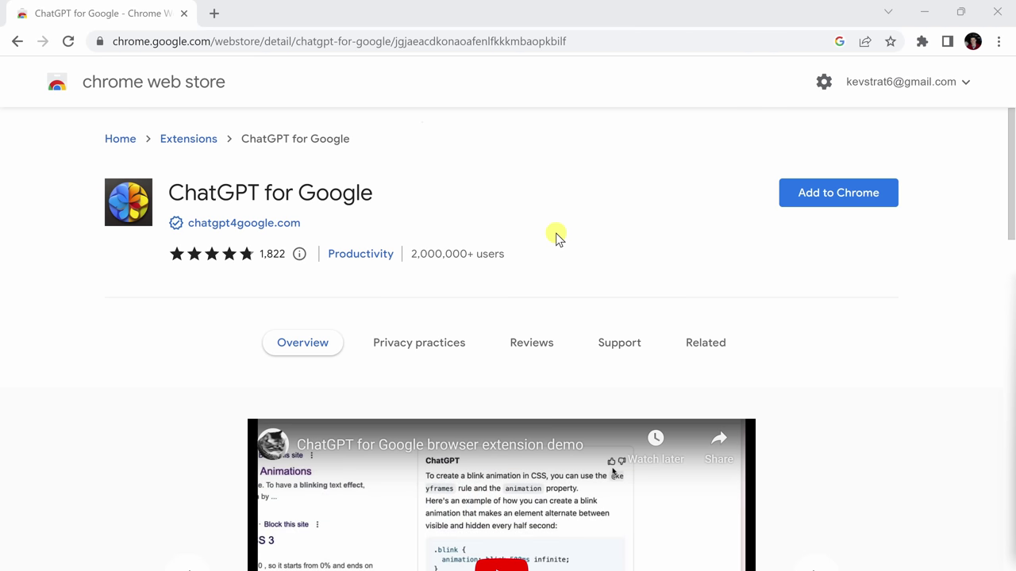
Step: Add the ChatGPT for Google extension to Chrome and return to the Google homepage
click(806, 196)
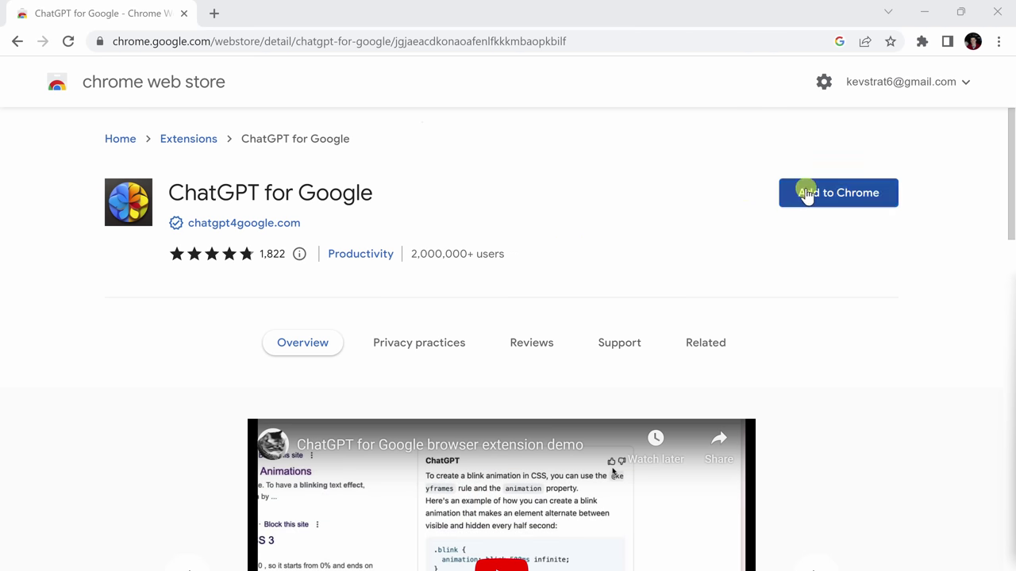
click(533, 199)
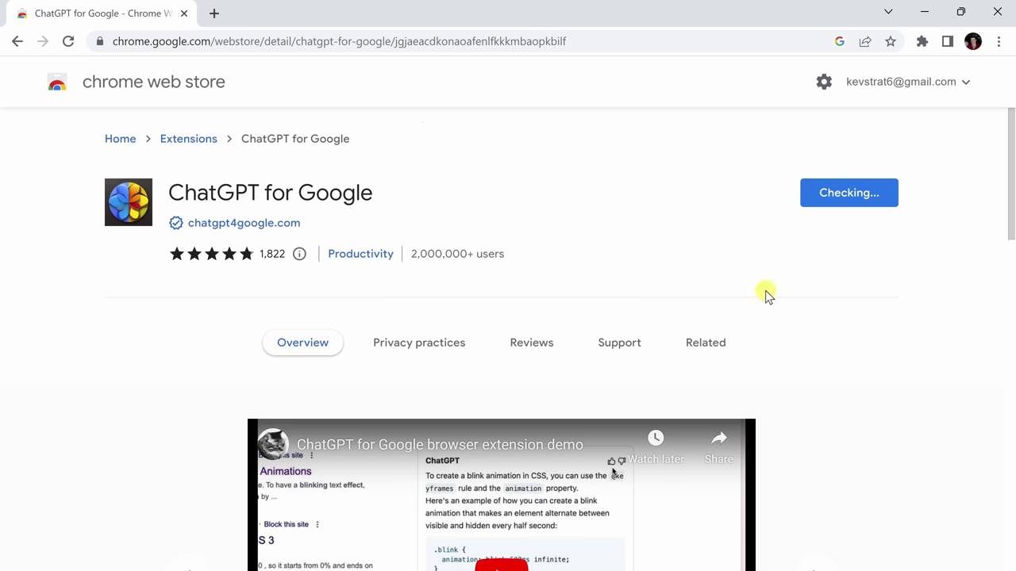
key(alt+Left)
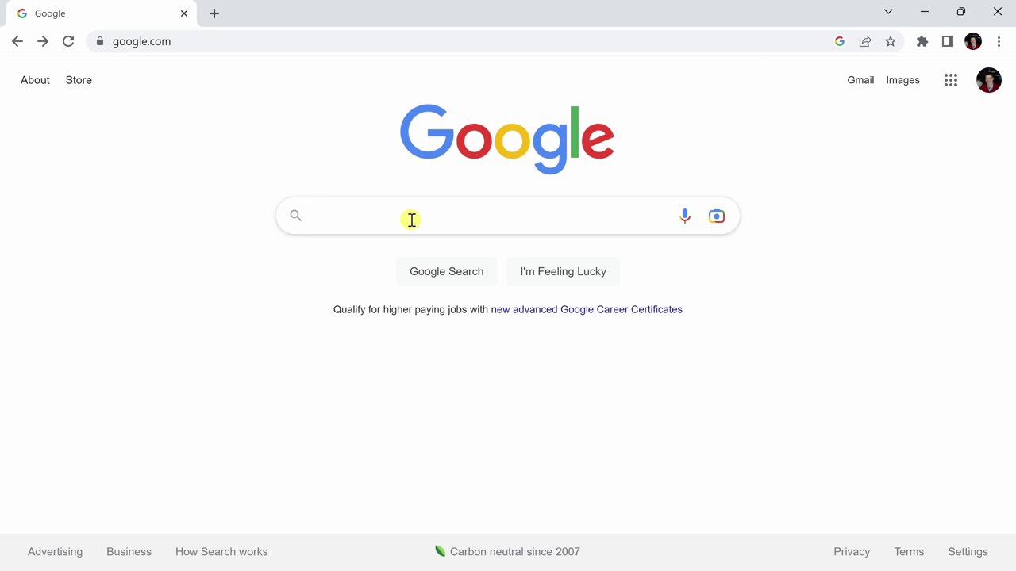
Step: Search 'how do i make chocolate chip cookies?' and browse the ChatGPT recipe beside the results
click(412, 220)
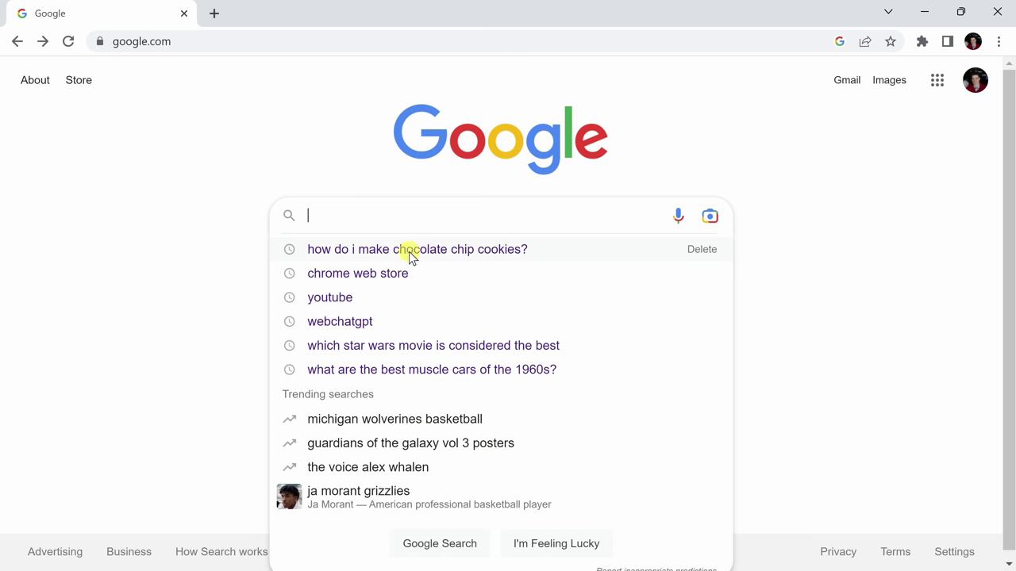
click(411, 258)
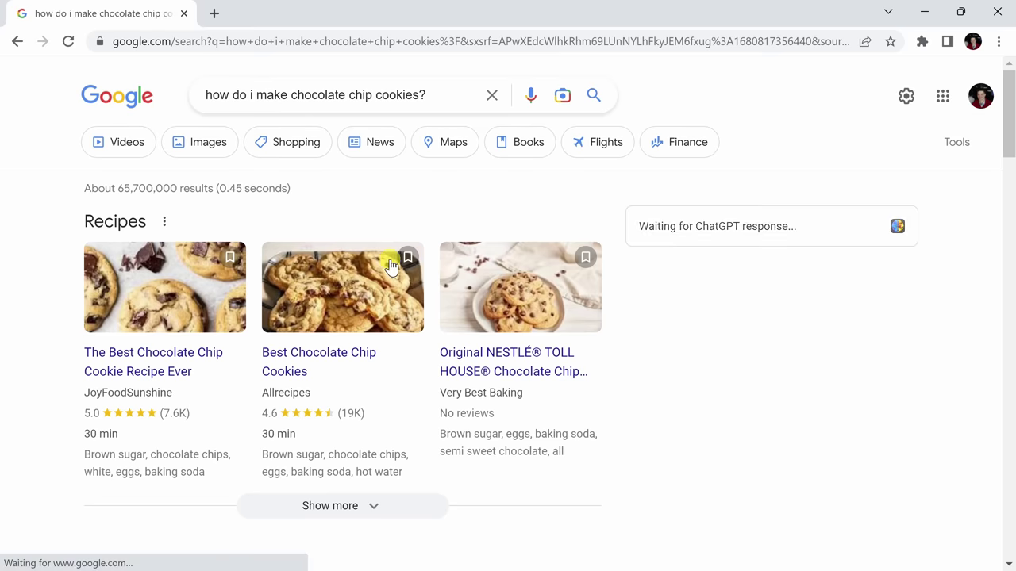
scroll(389, 266, down, 3)
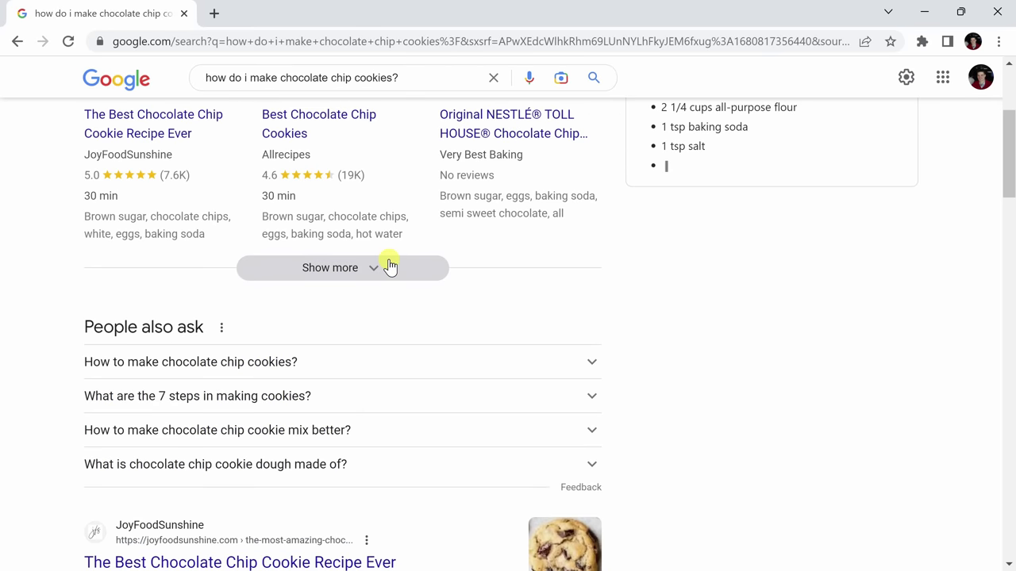
scroll(378, 186, down, 2)
scroll(379, 187, down, 3)
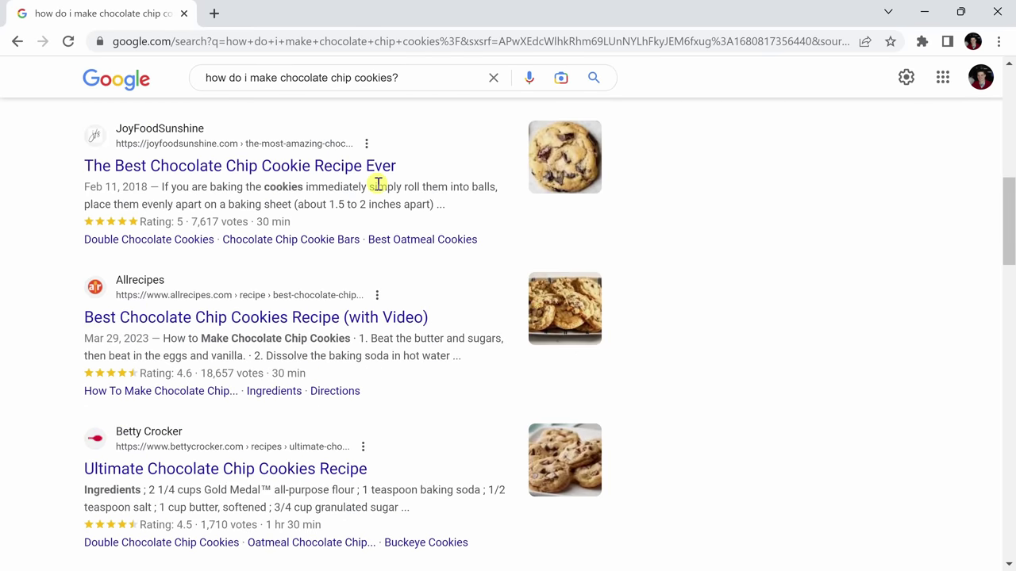
scroll(320, 174, down, 5)
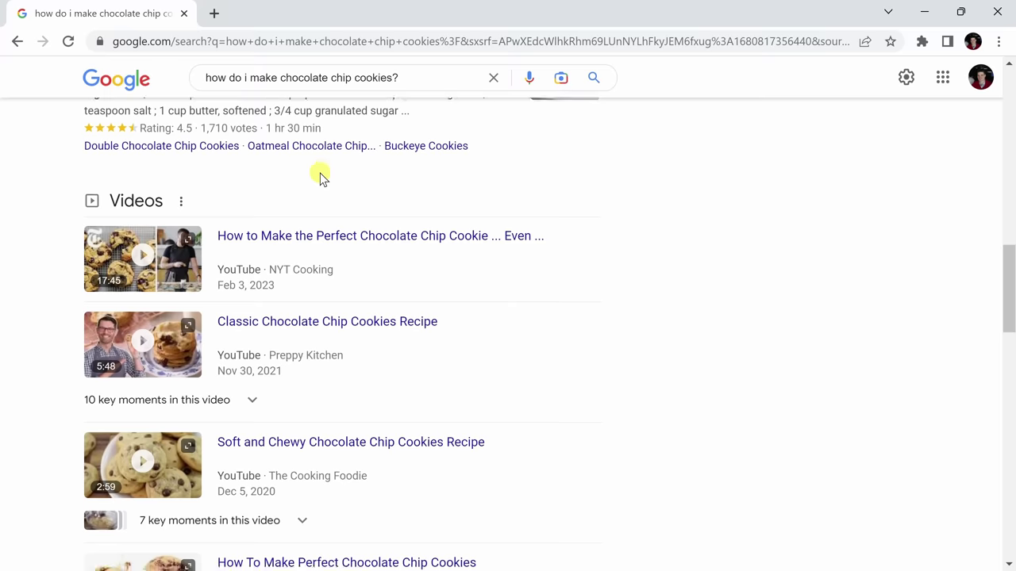
scroll(320, 177, down, 8)
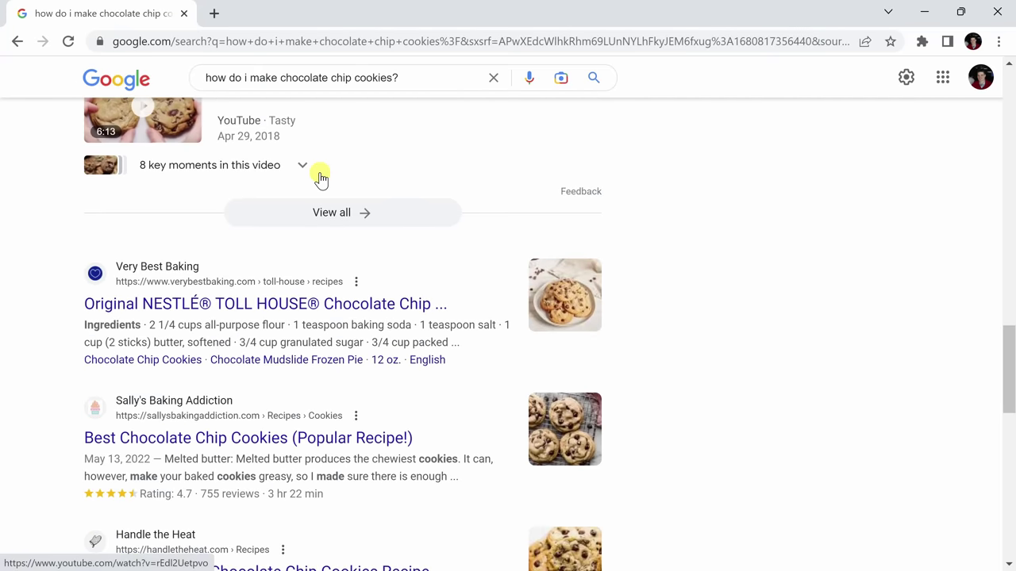
scroll(319, 177, down, 1)
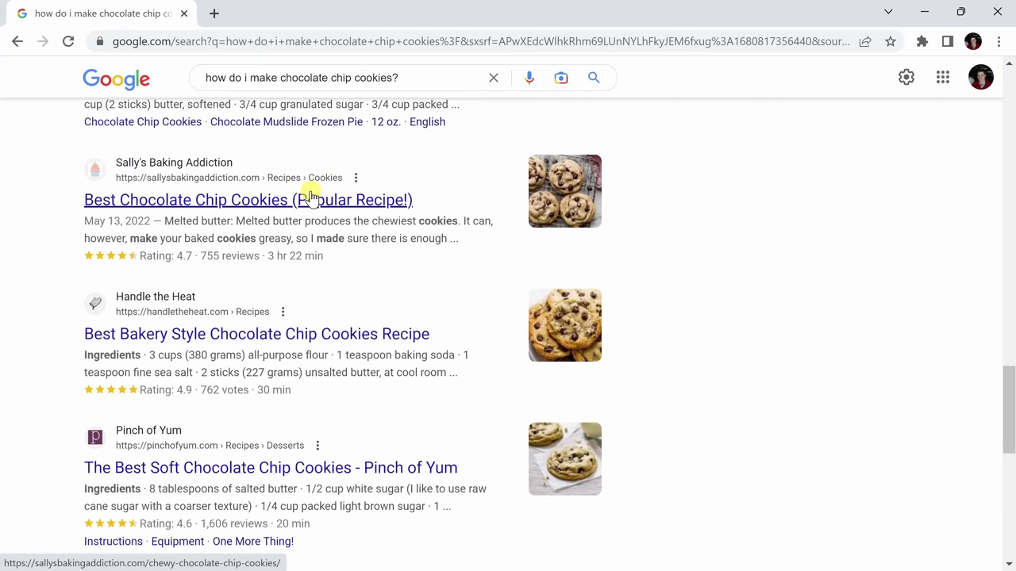
scroll(317, 183, up, 12)
scroll(311, 197, up, 2)
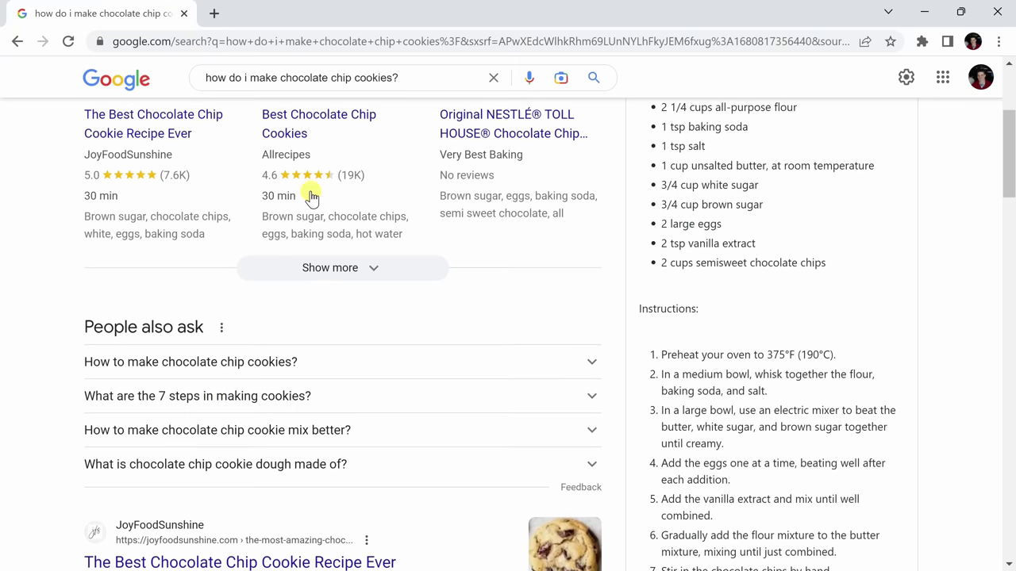
scroll(763, 316, up, 3)
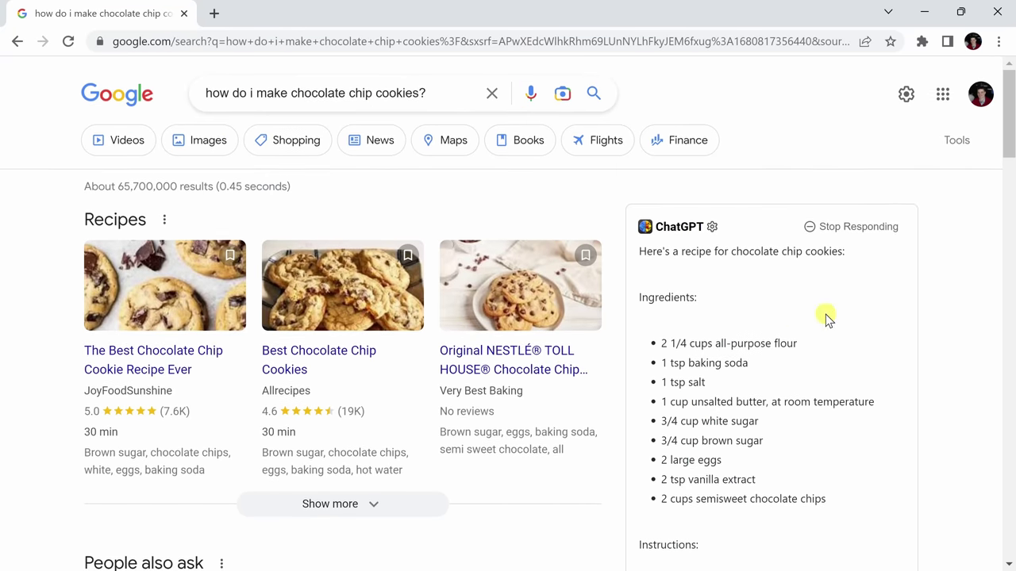
scroll(825, 317, down, 1)
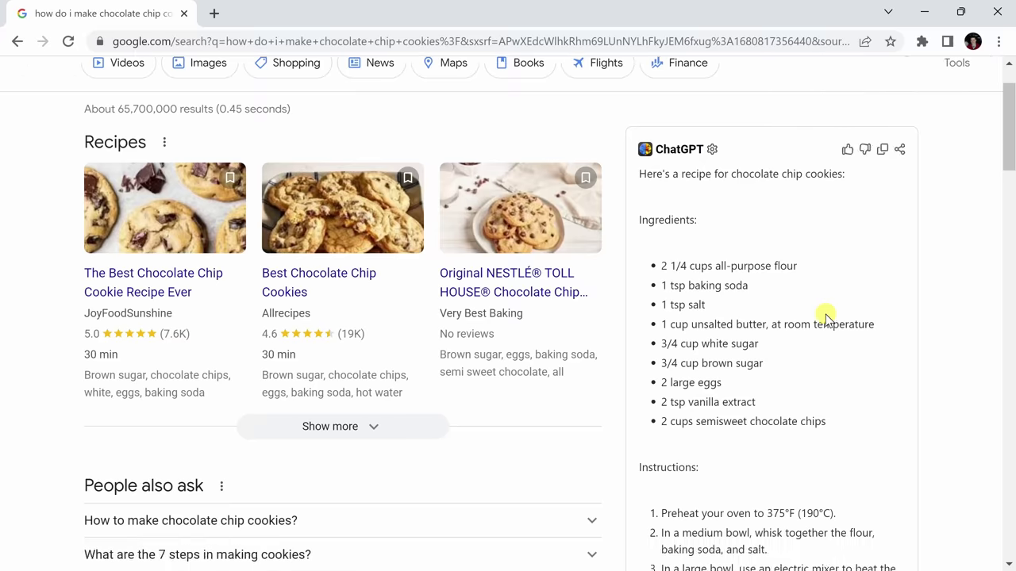
scroll(821, 317, down, 1)
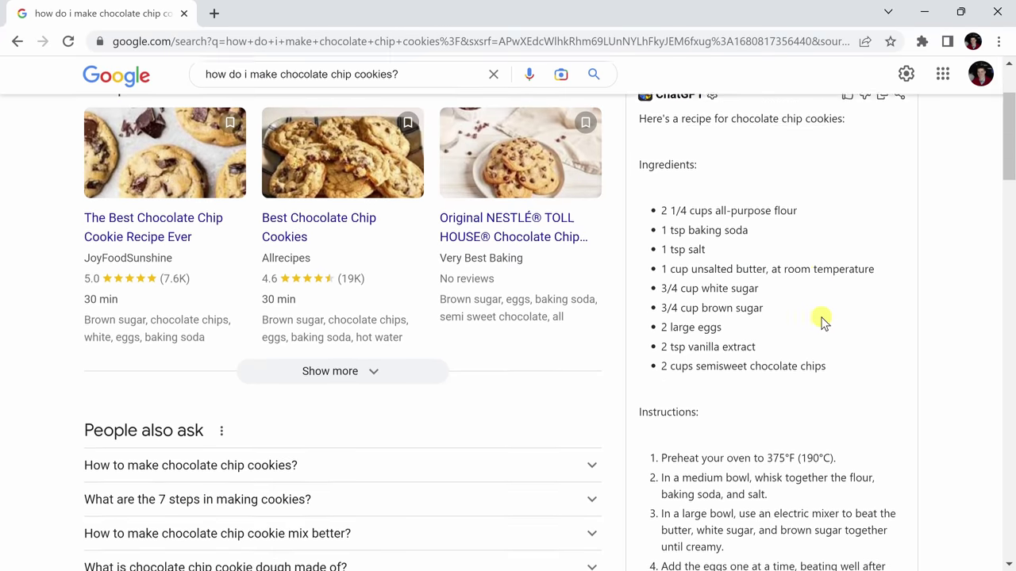
scroll(825, 310, down, 3)
scroll(786, 302, down, 1)
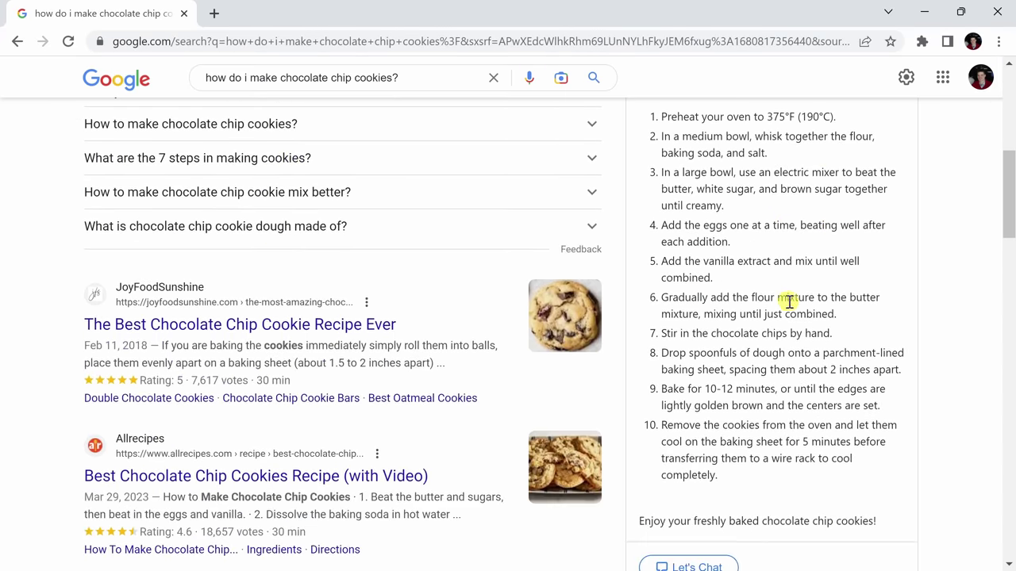
scroll(789, 302, down, 1)
scroll(789, 302, up, 7)
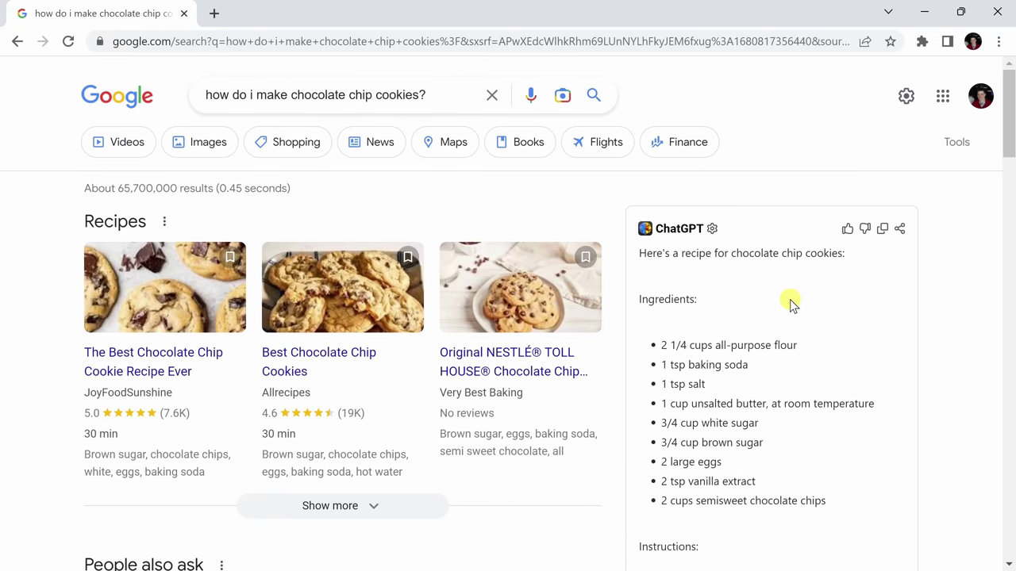
scroll(790, 301, down, 4)
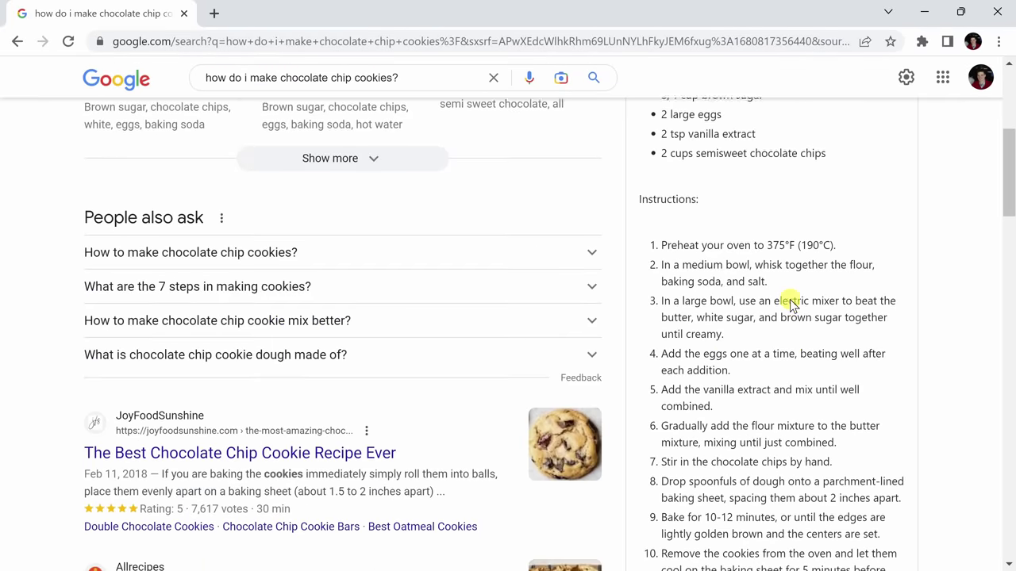
scroll(790, 301, down, 4)
scroll(789, 302, up, 8)
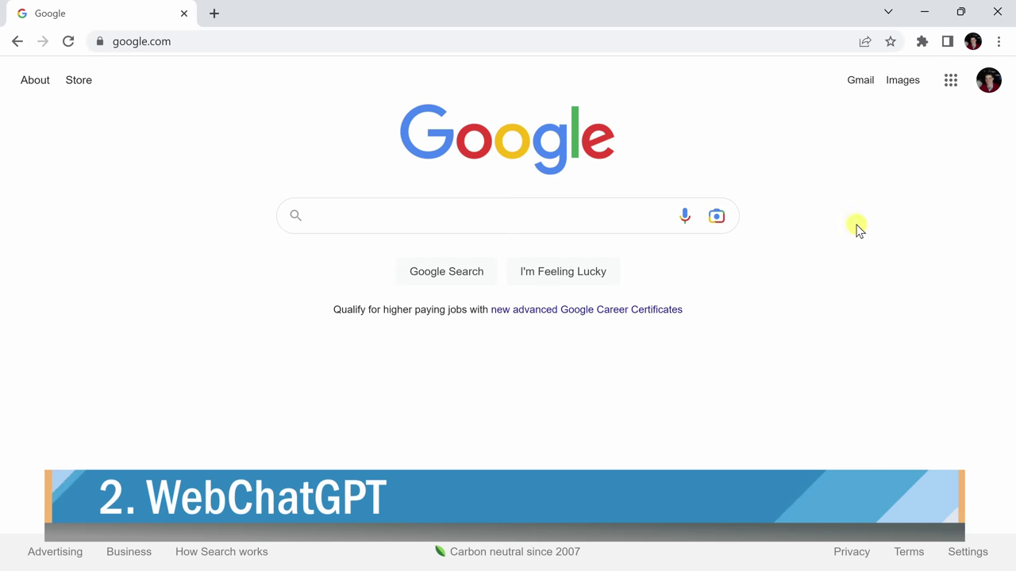
Step: Launch WebChatGPT from the Extensions menu to open a new ChatGPT chat
click(921, 42)
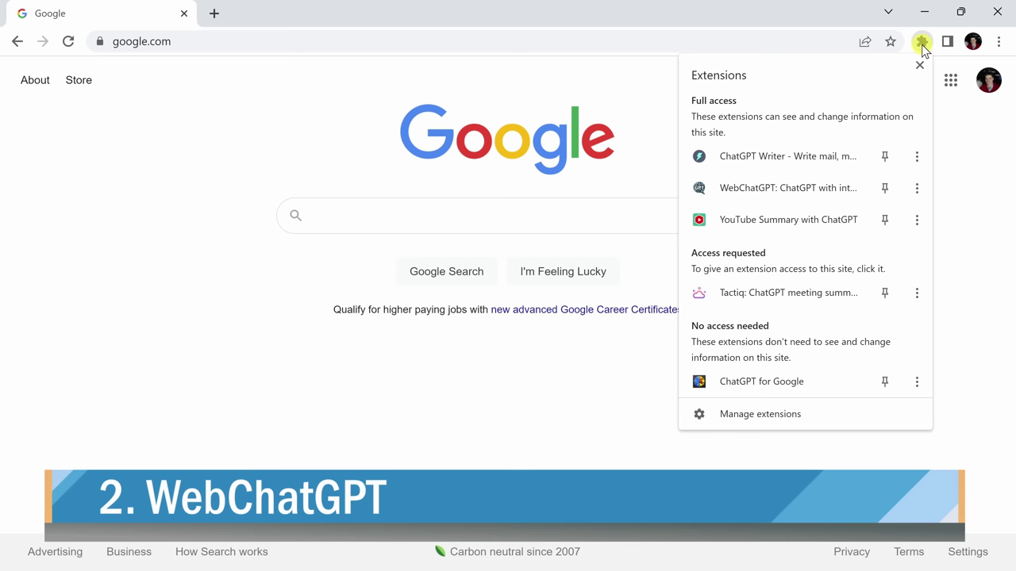
click(743, 193)
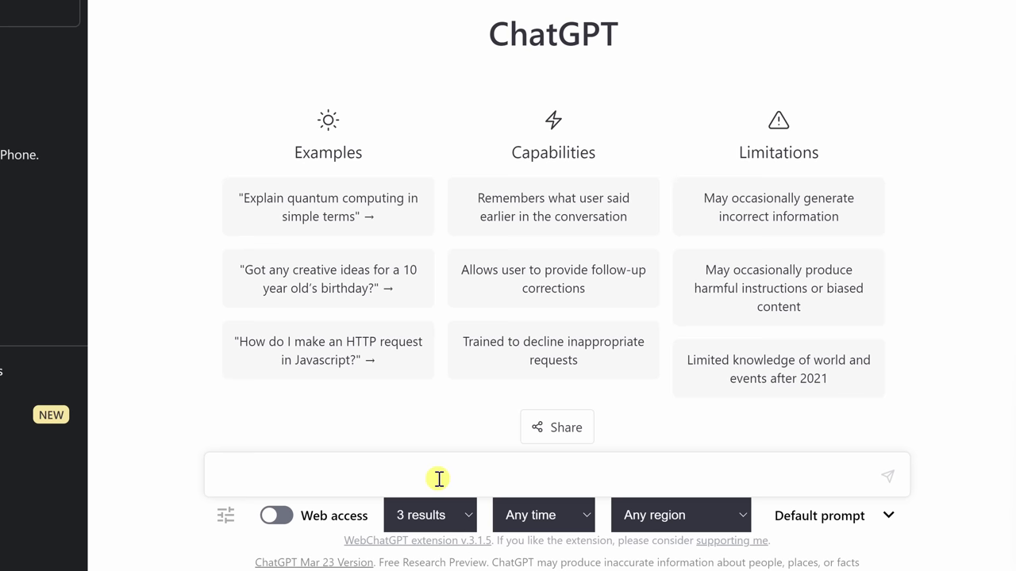
Step: Ask ChatGPT about the Kevin Cookie Company, then resend the question with web access on
click(436, 474)
text(What is the Kevin Cookie Company?)
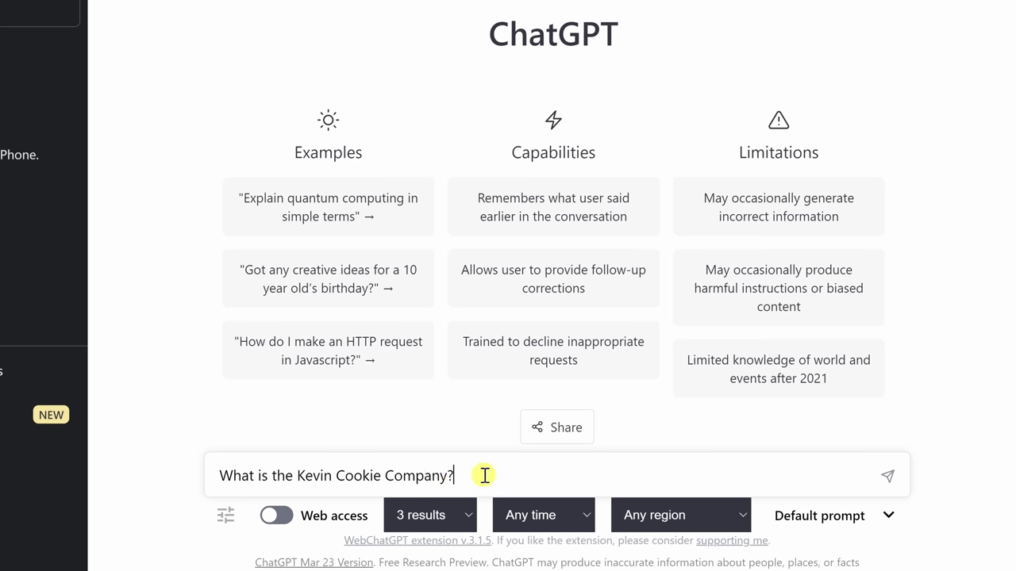
key(Return)
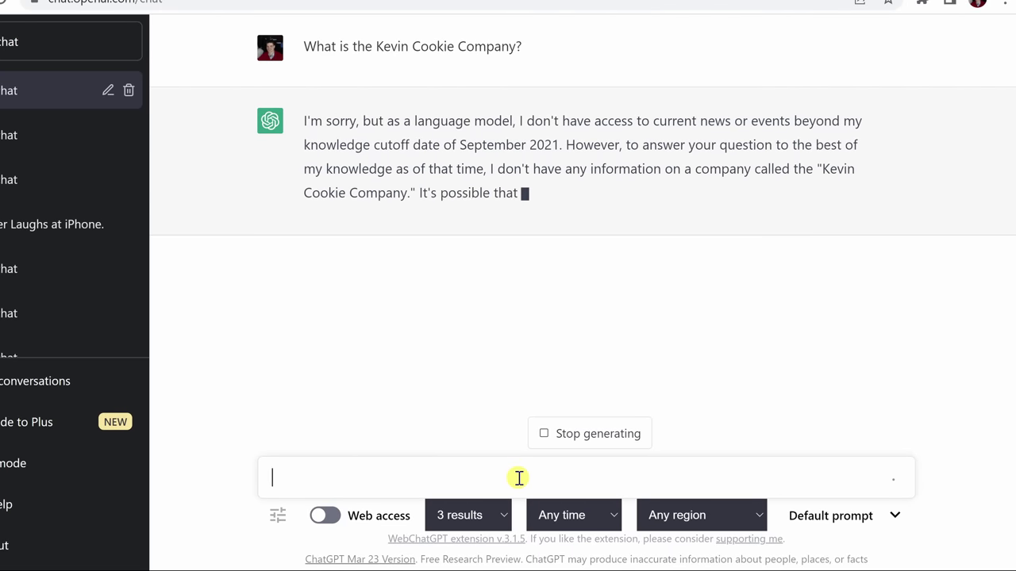
click(322, 520)
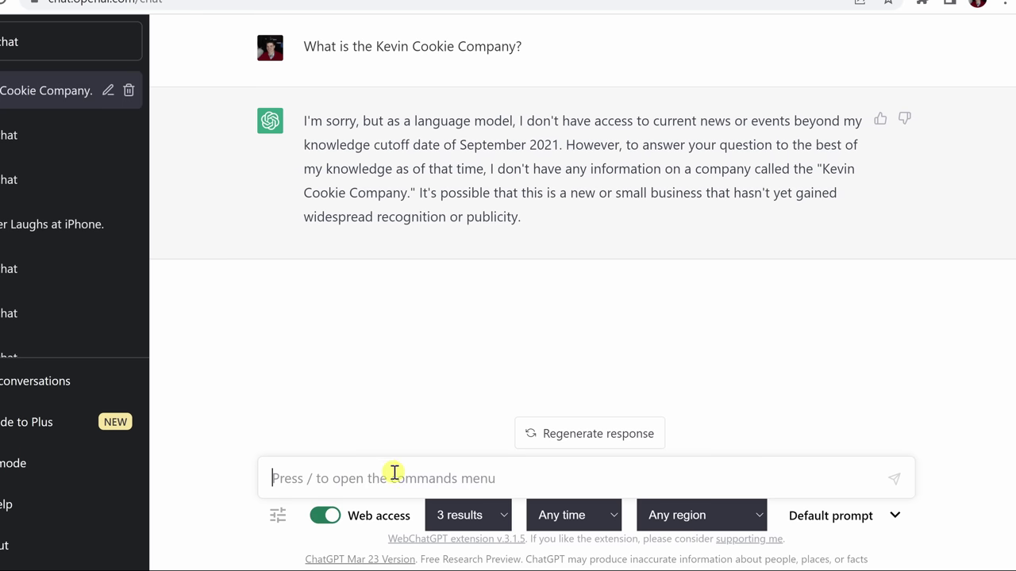
text(What is the Kevin Cookie Company?)
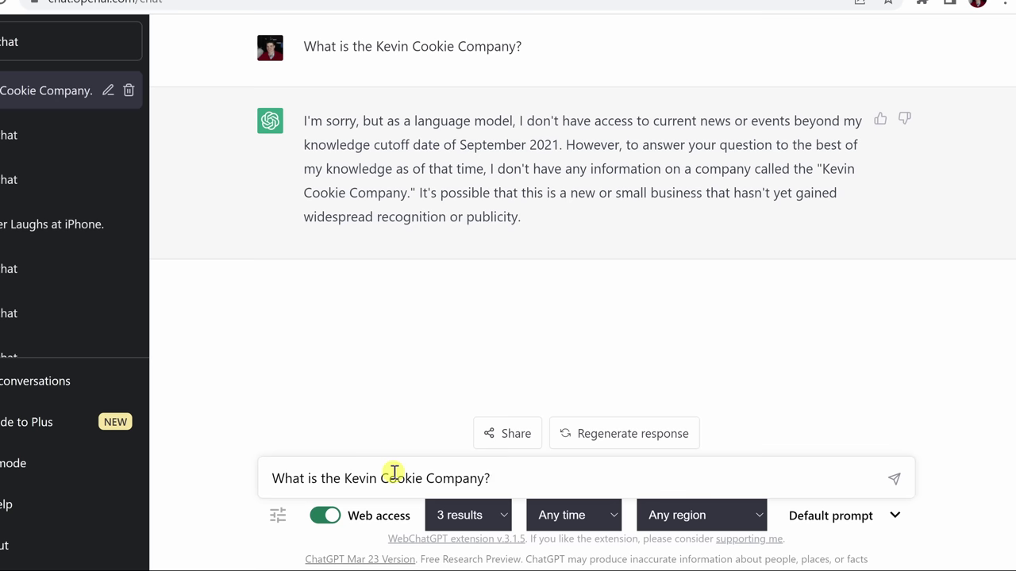
key(Return)
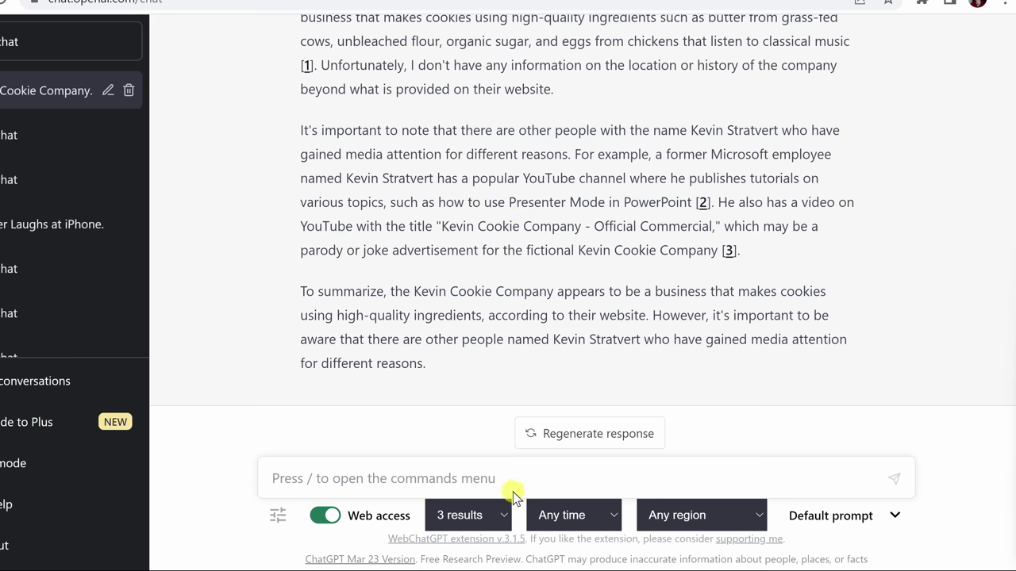
Step: Inspect WebChatGPT's results count, time range and region options
click(497, 515)
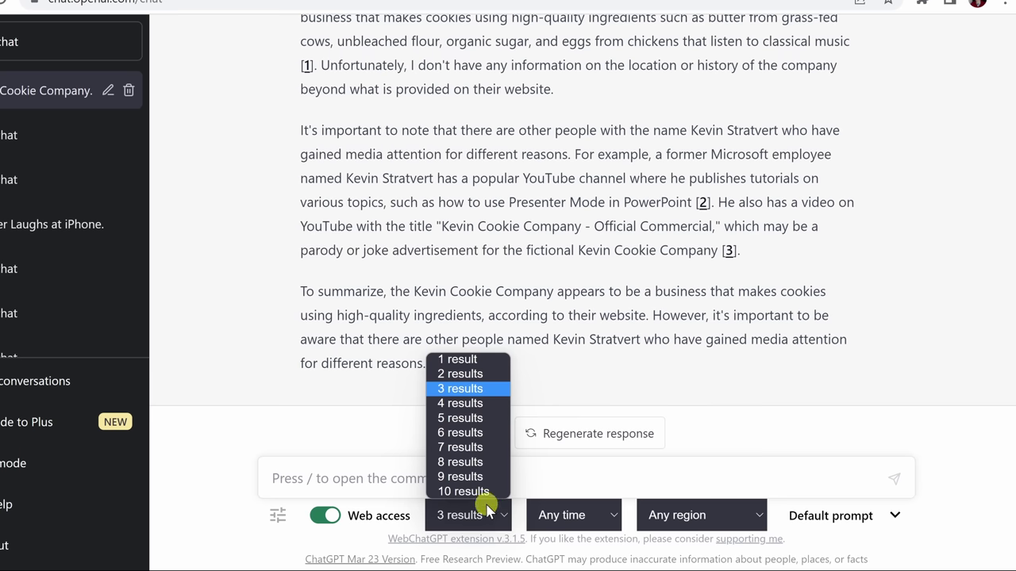
click(608, 516)
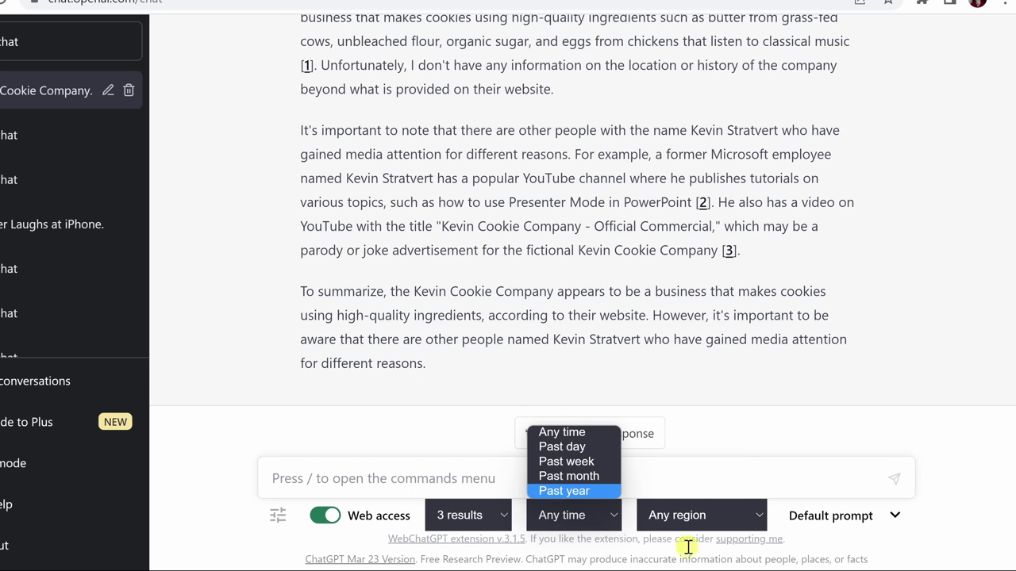
click(721, 515)
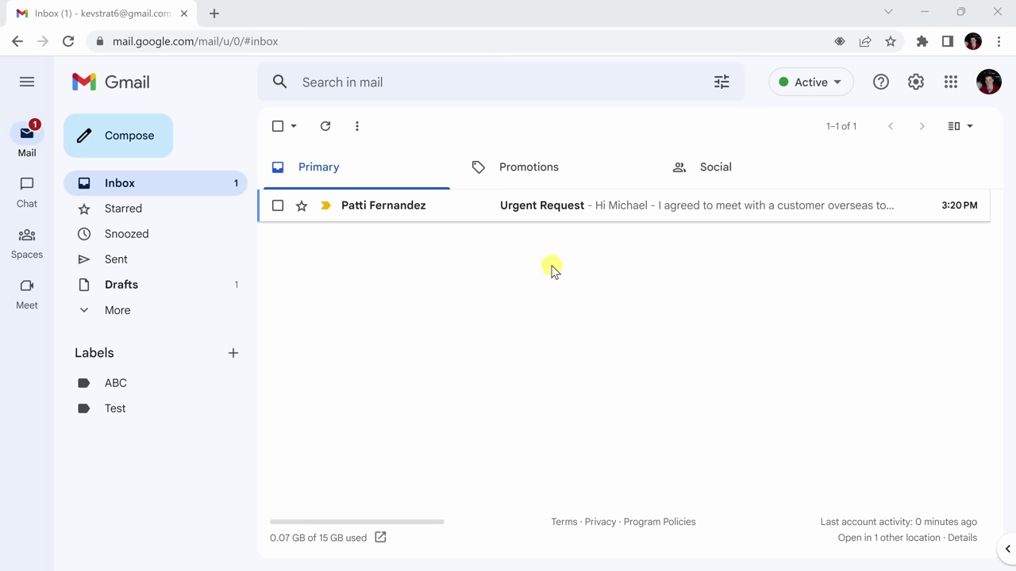
Step: Open the Urgent Request email, start a reply, and launch ChatGPT Writer for it
click(633, 208)
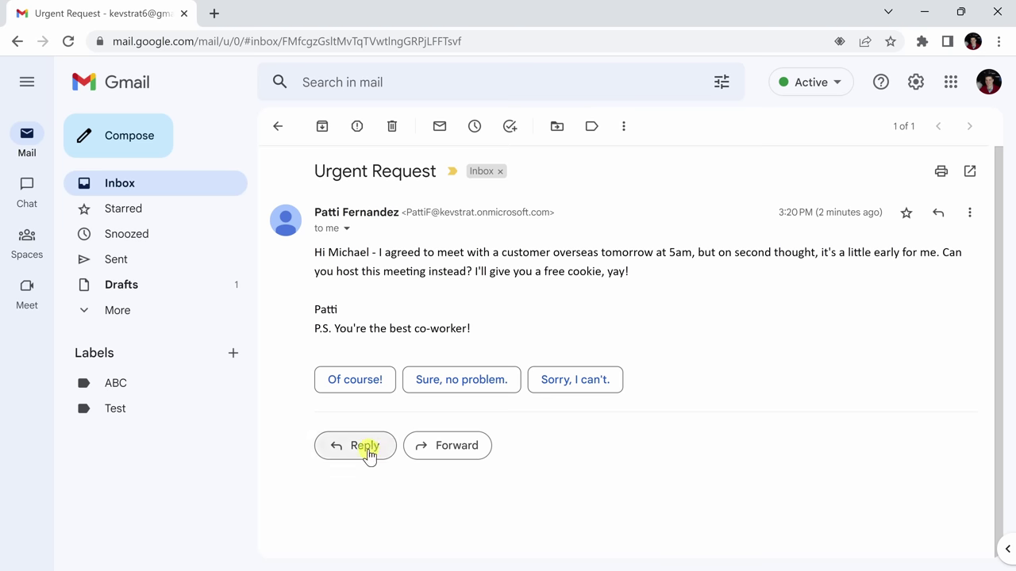
click(367, 454)
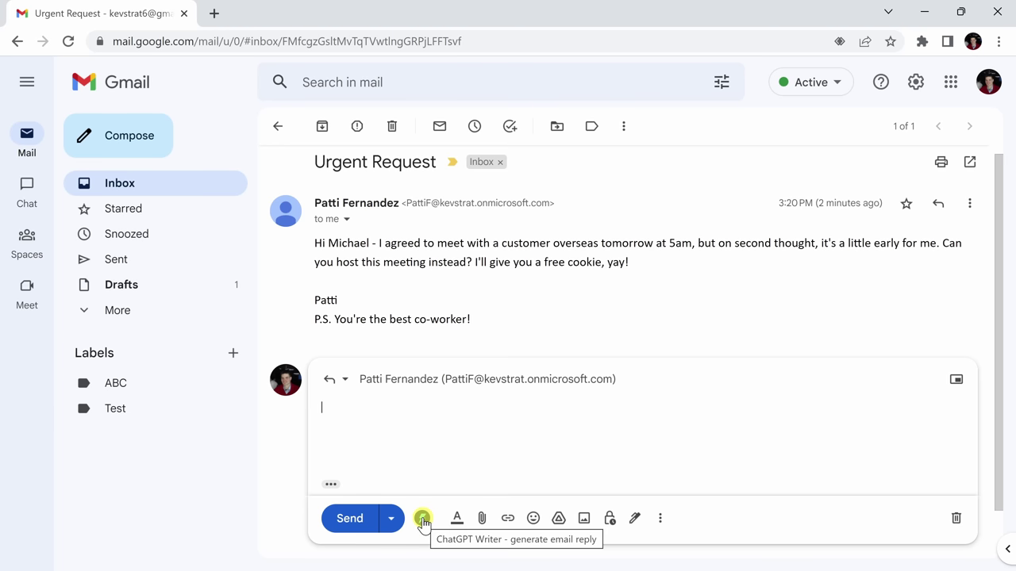
click(423, 521)
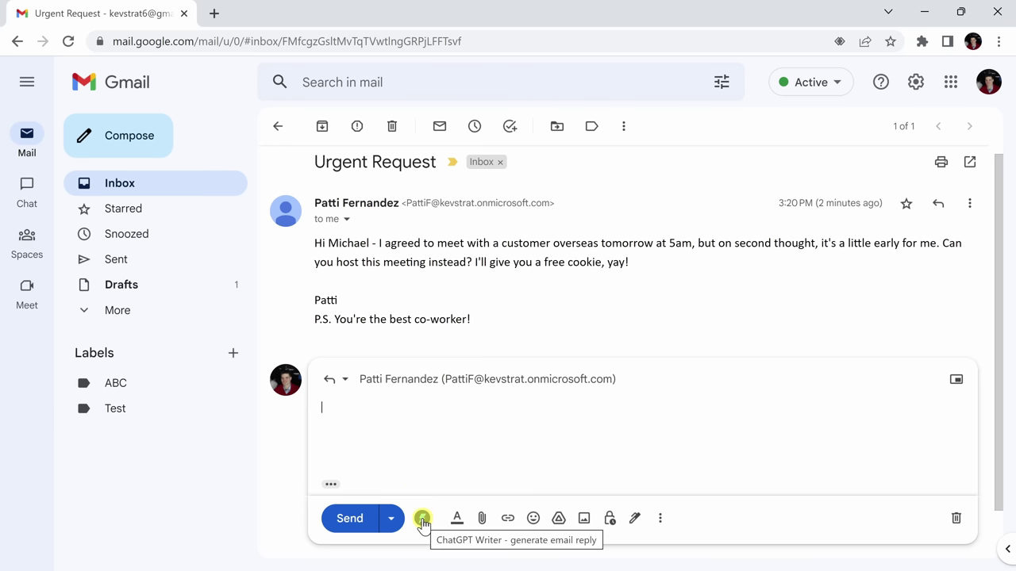
click(423, 521)
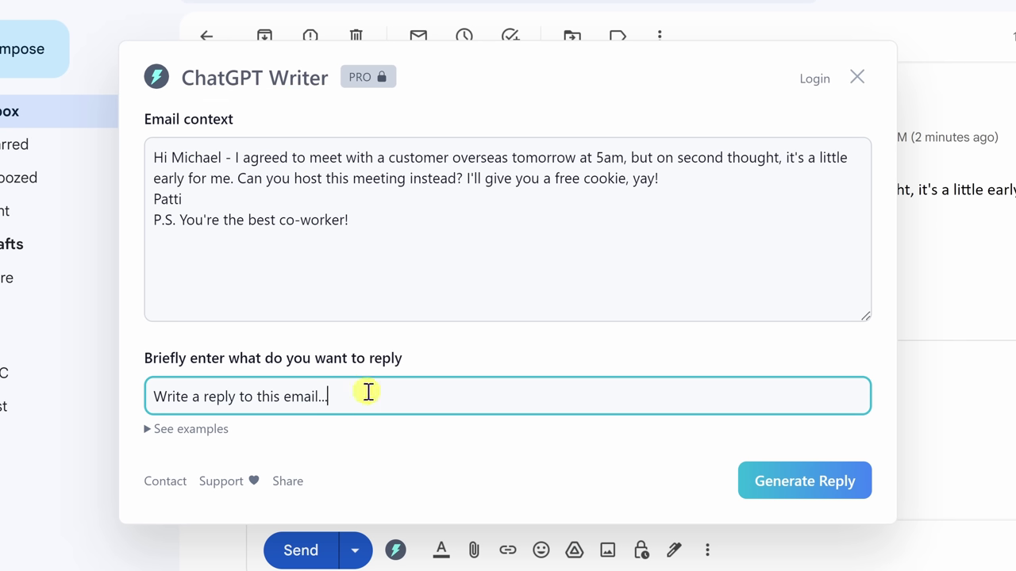
Step: Generate a witty decline of the 5am meeting with ChatGPT Writer and insert it into the reply
drag(365, 392, 131, 376)
text(Write a witty email saying that I am unable to make this.)
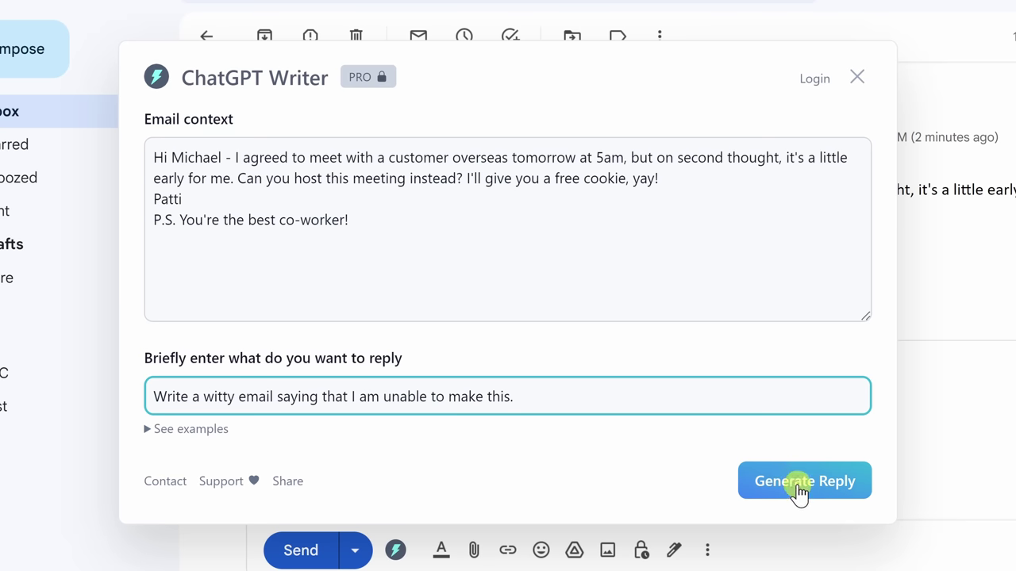
click(800, 492)
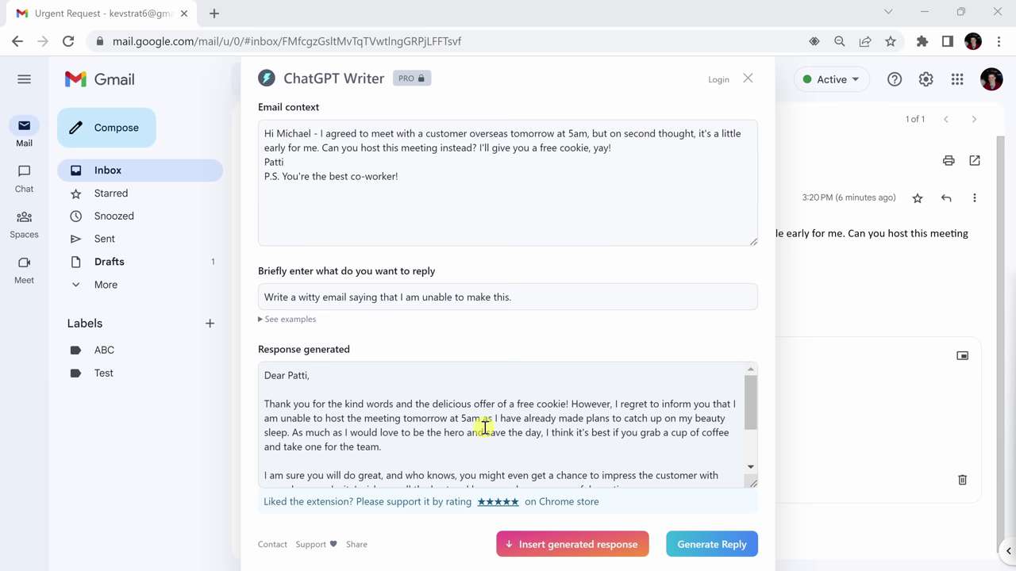
click(555, 553)
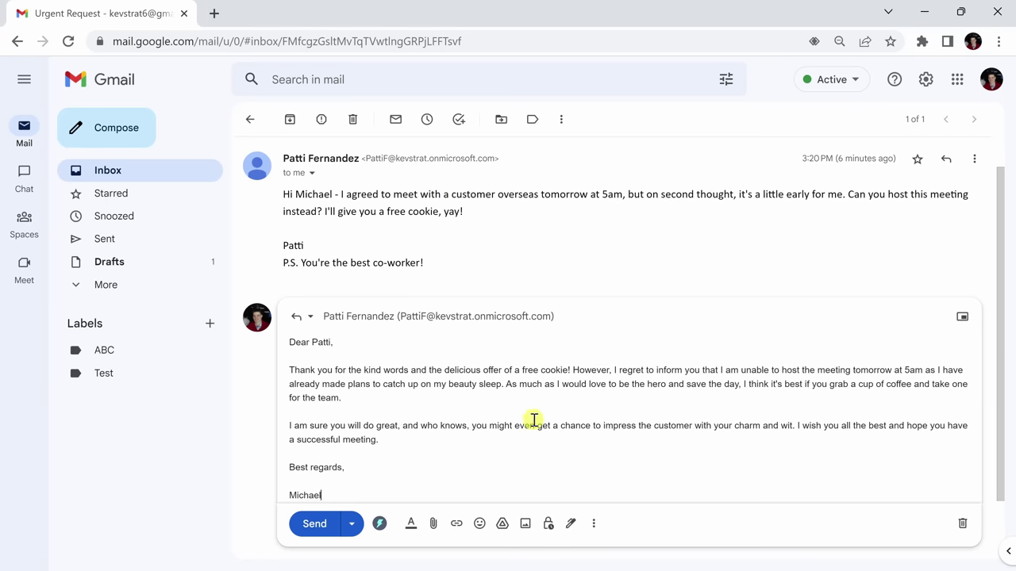
Step: Send the witty decline reply, then open ChatGPT Writer from the Extensions menu for a new email
click(314, 527)
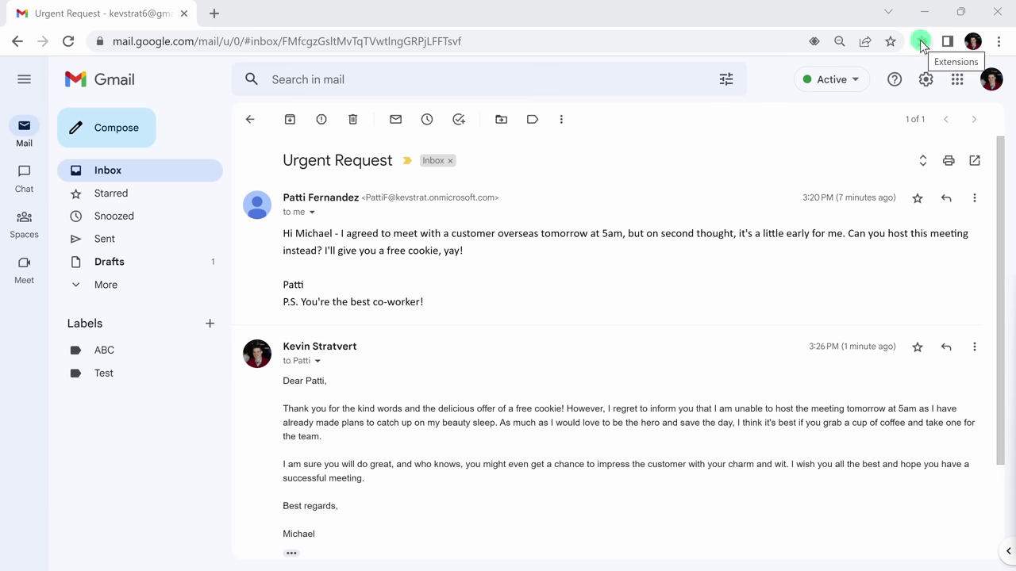
click(921, 42)
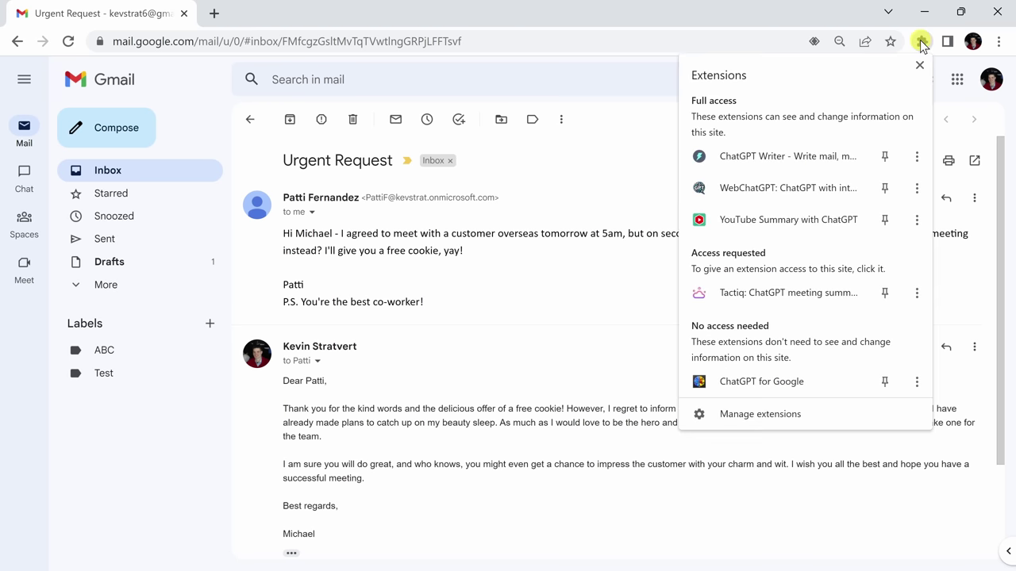
click(767, 159)
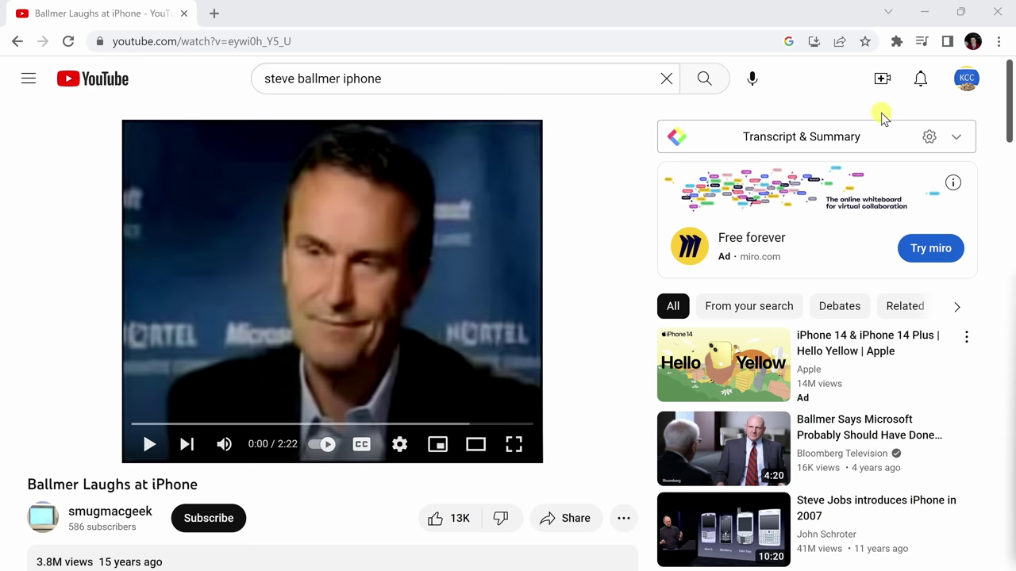
Step: Show the video's transcript in the Transcript & Summary panel and send it to ChatGPT for summarizing
click(823, 139)
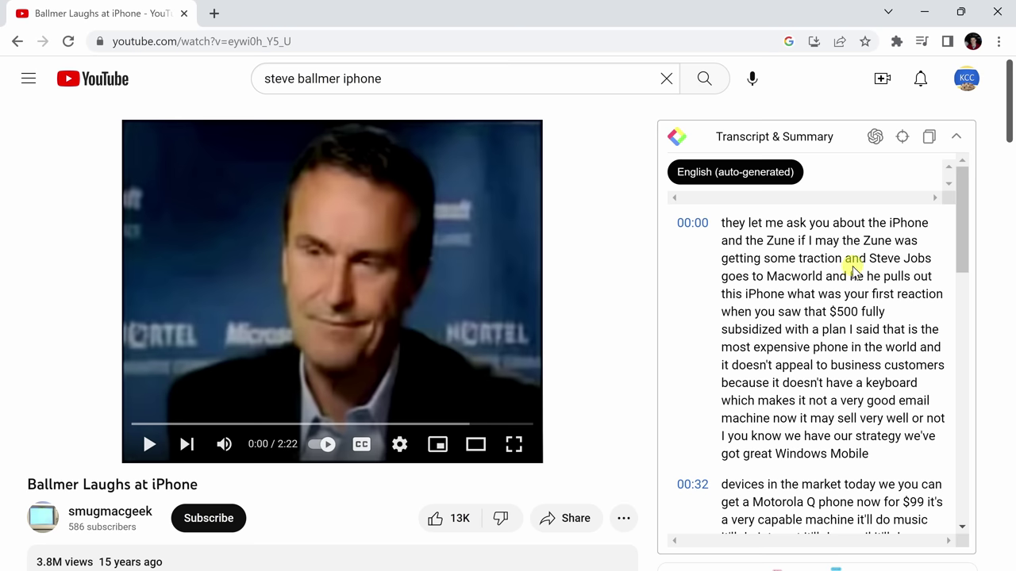
click(875, 138)
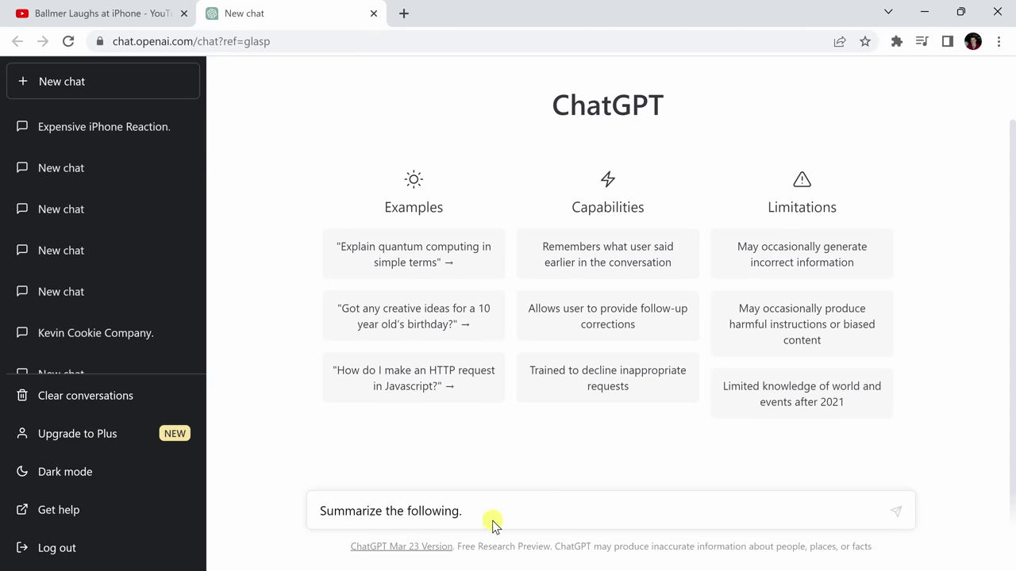
Step: Submit the 'Summarize the following.' prompt with the transcript to get the interview summary
key(Return)
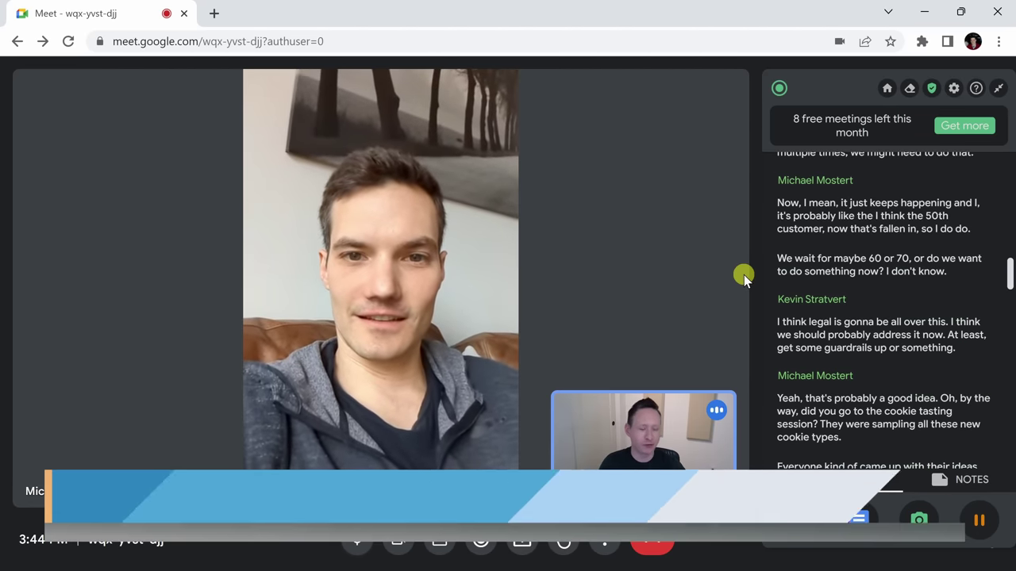
Step: Review the live Tactiq transcript beside the Meet call, then open the full meeting transcript in Tactiq
mouse_move(804, 262)
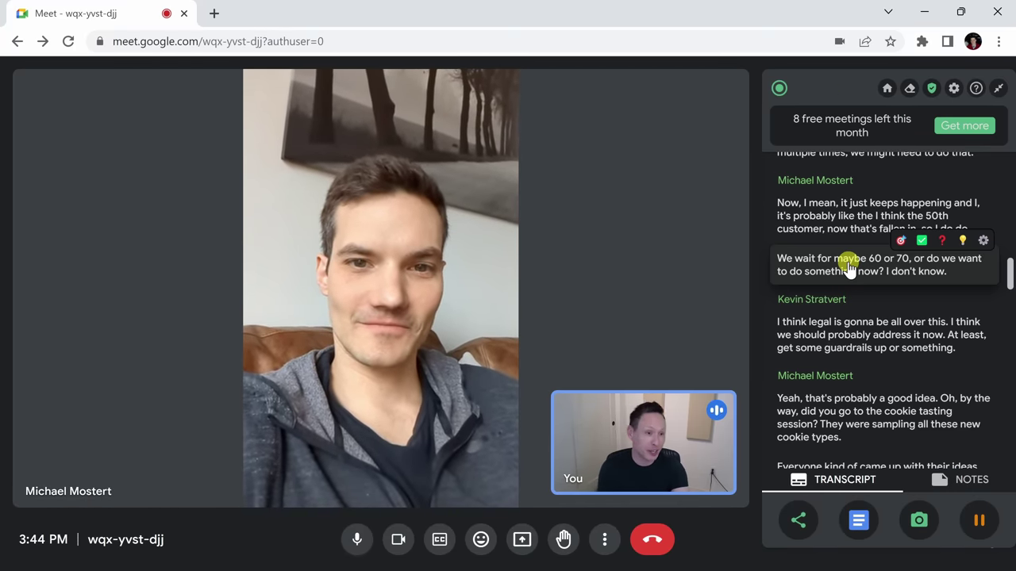
scroll(848, 268, down, 10)
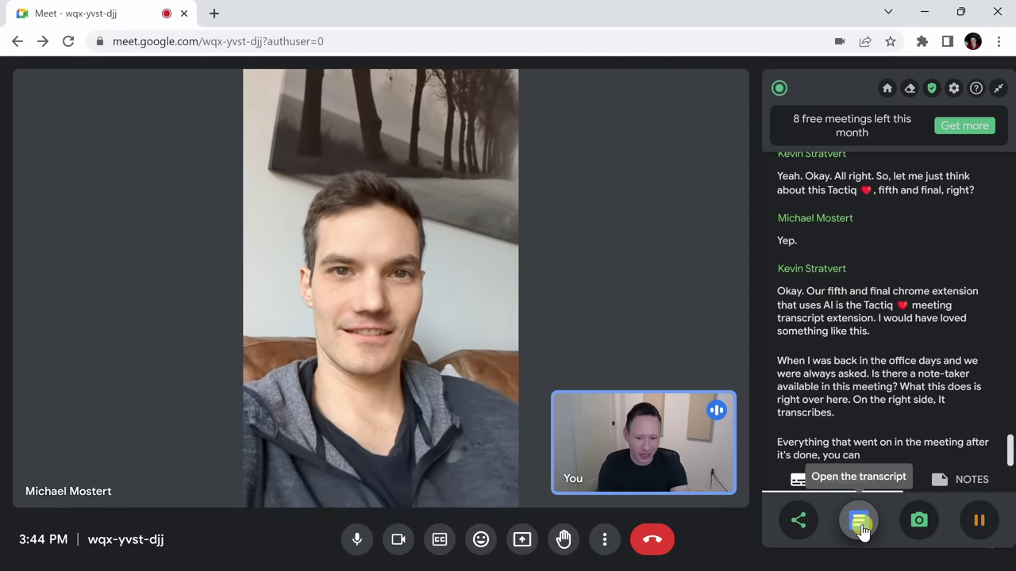
click(860, 523)
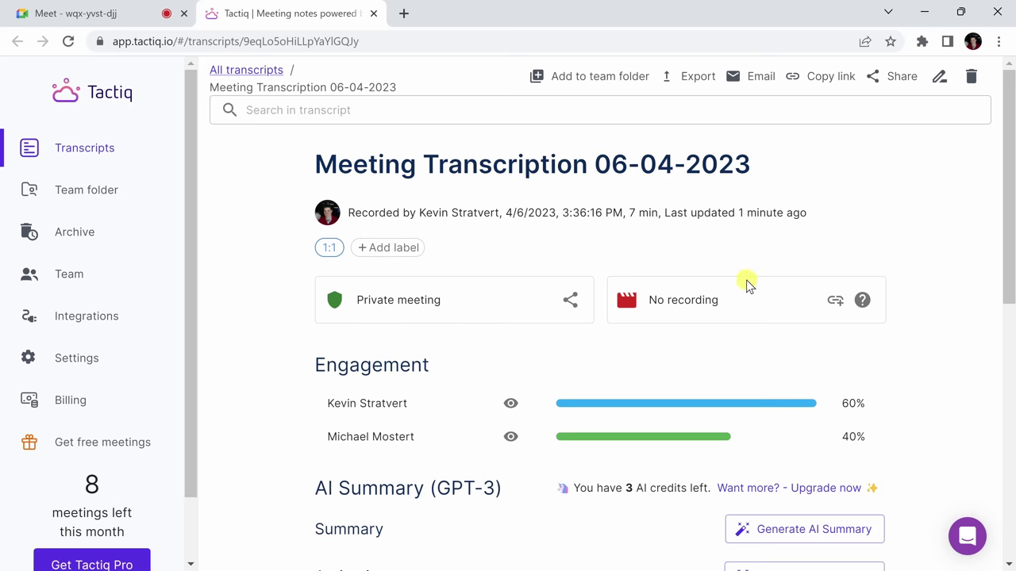
Step: Generate an AI summary for Meeting Transcription 06-04-2023 and read the camera setup, safety manager and cookie-tasting points
scroll(746, 284, down, 3)
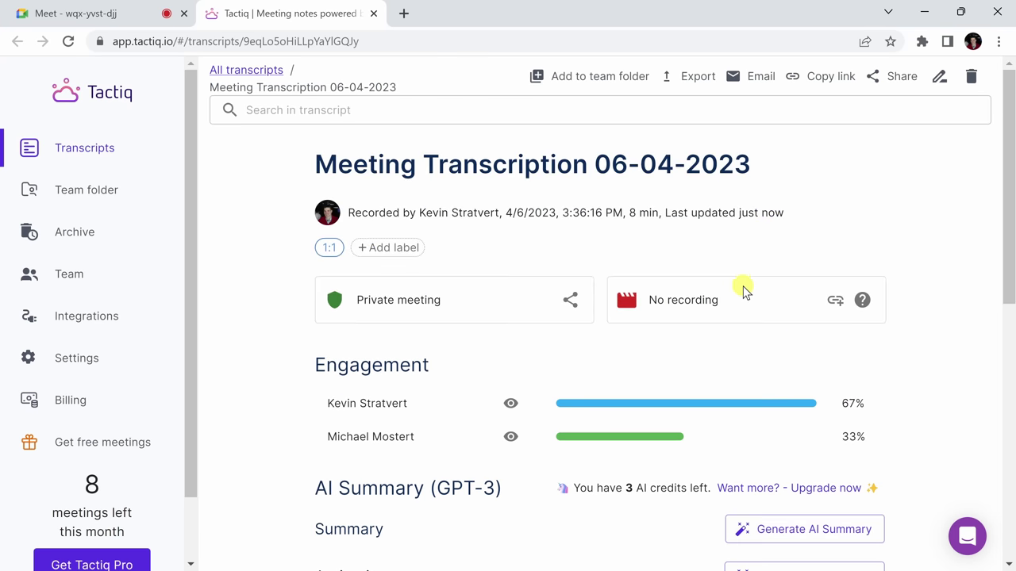
scroll(746, 286, down, 2)
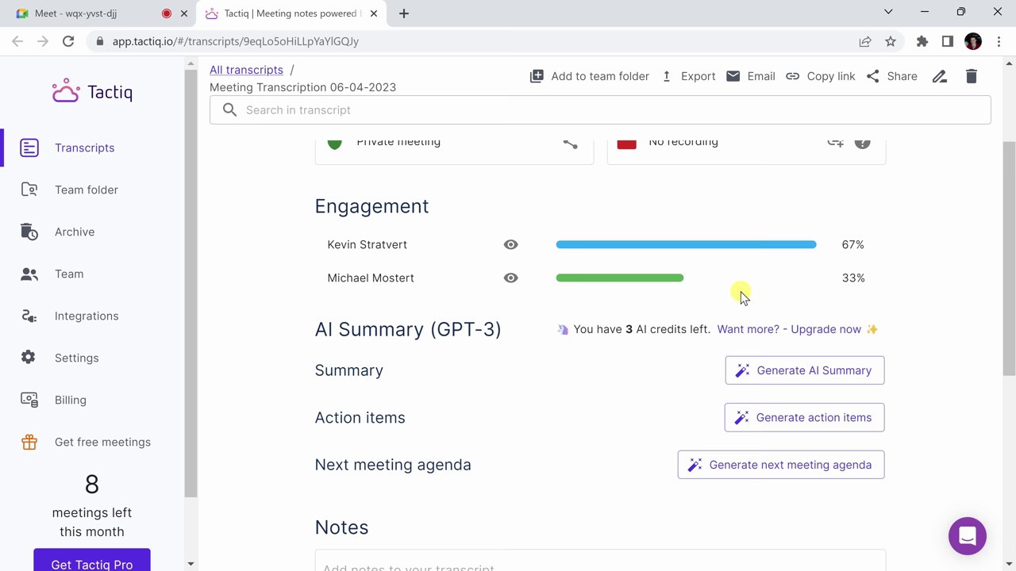
click(792, 373)
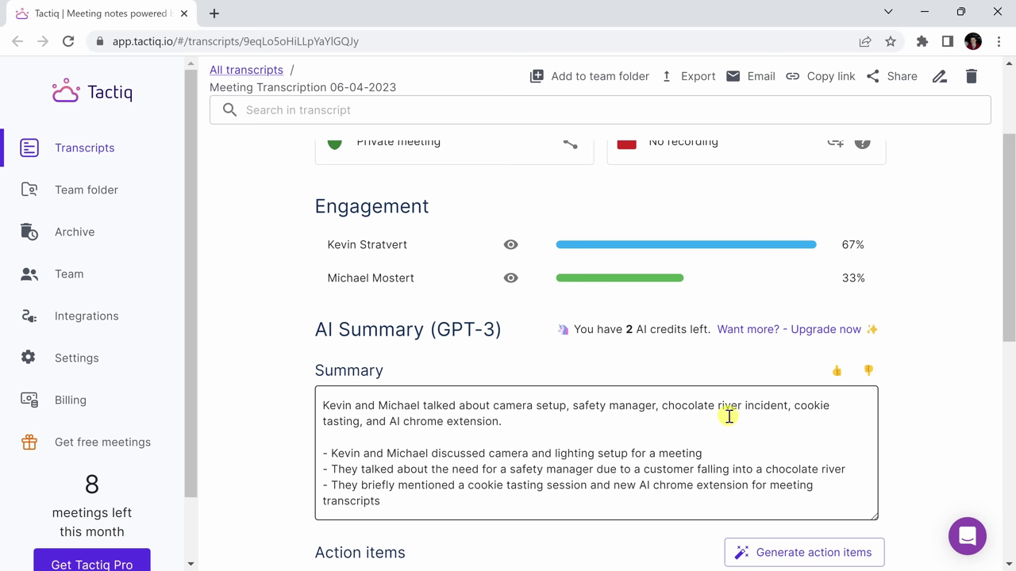
scroll(698, 411, down, 2)
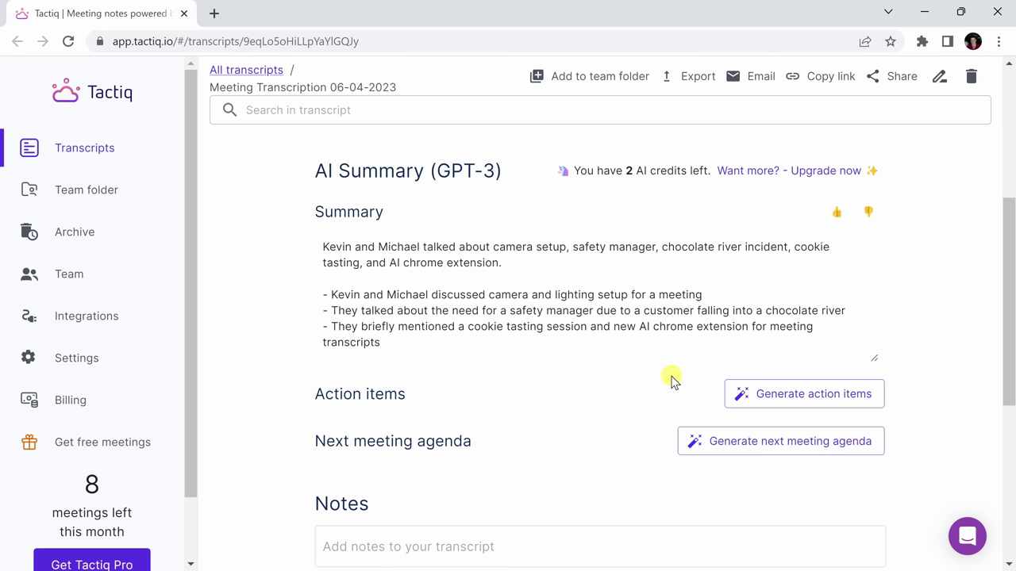